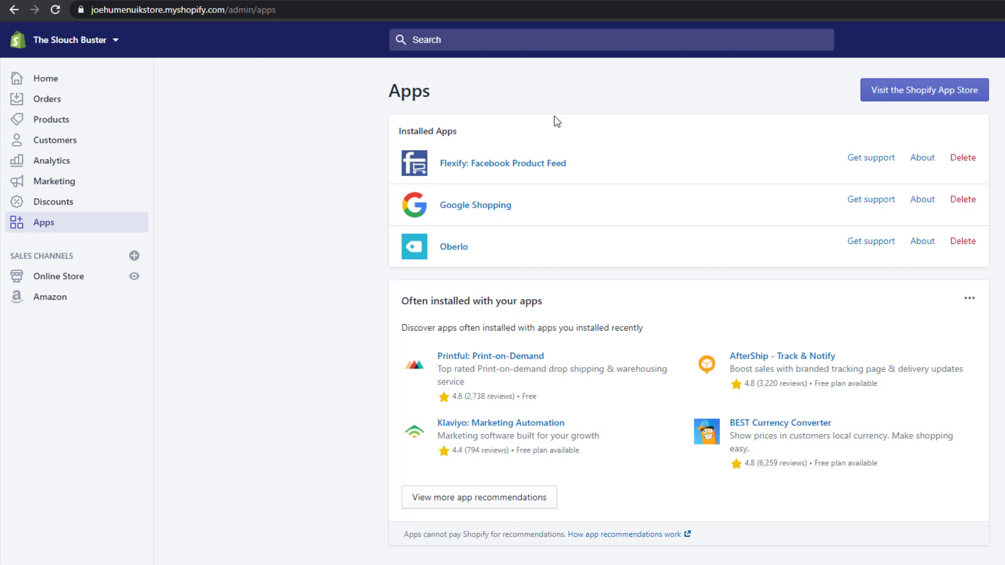
- Open Flexify: Facebook Product Feed in Shopify and copy its generated facebook.rss feed URL
left_click(535, 168)
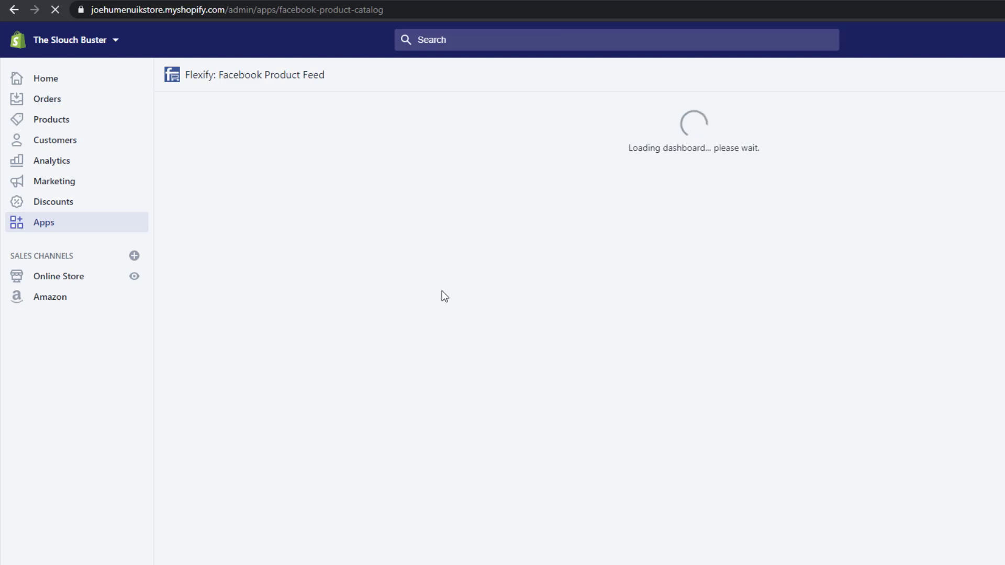
left_click(907, 428)
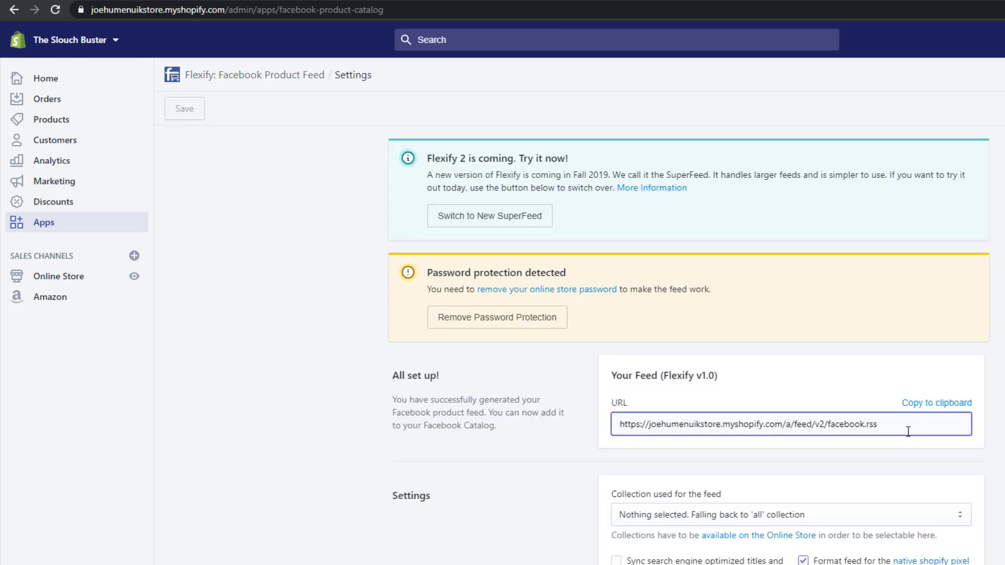
double_click(861, 424)
left_click(900, 425)
left_click(932, 406)
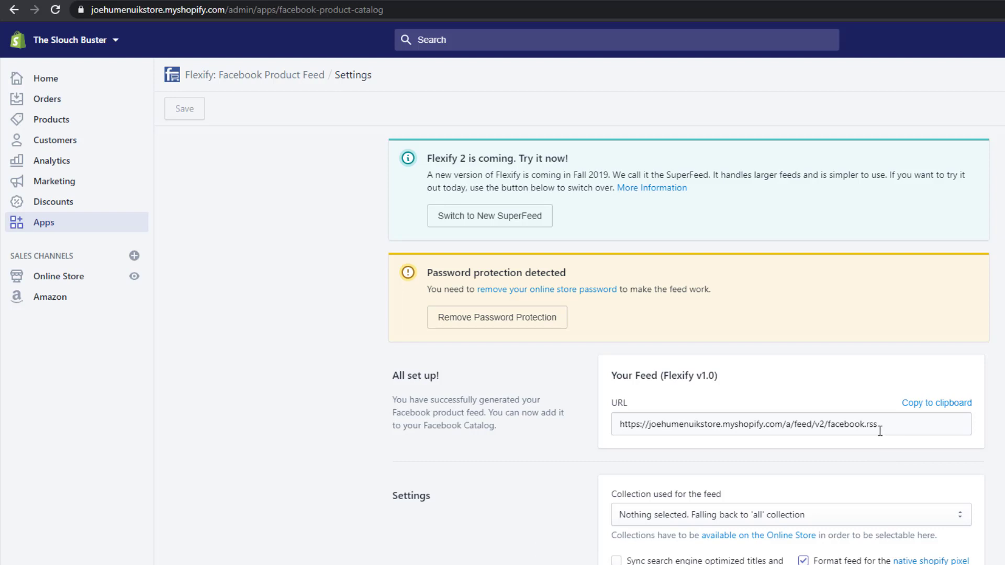
- Go to Assets > Catalogs in Ads Manager and begin a new catalog with Create Catalog
left_click(45, 38)
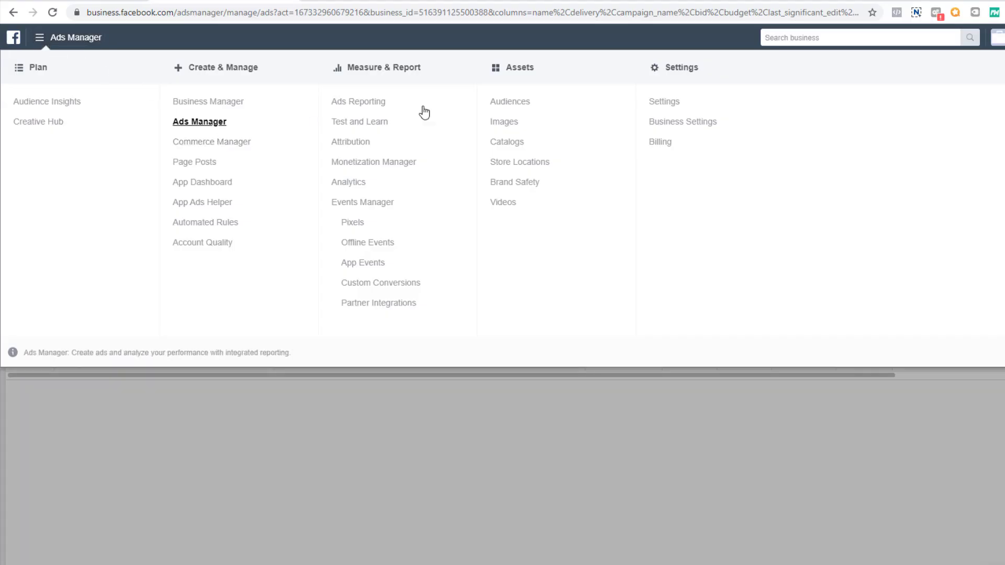
left_click(508, 140)
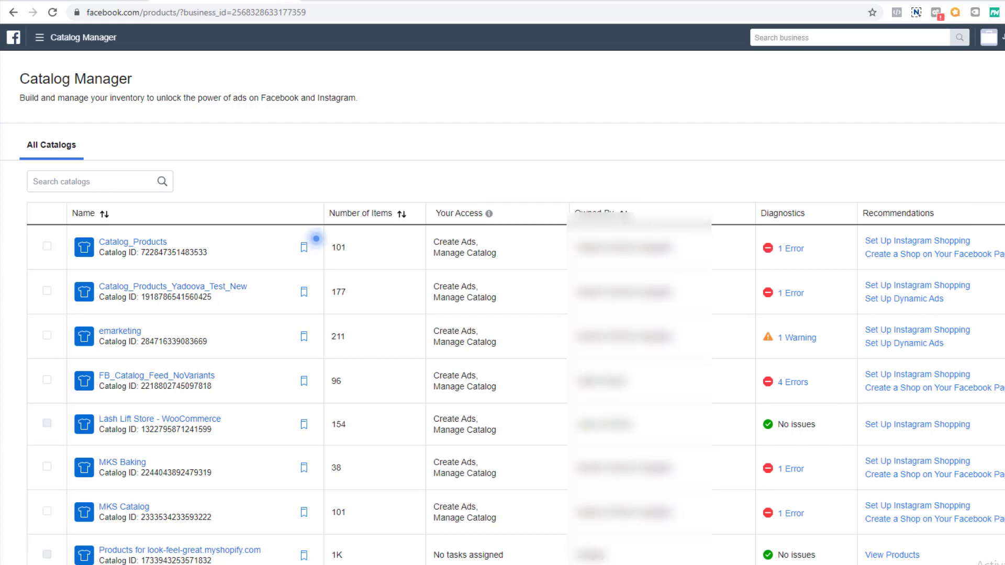
left_click(316, 239)
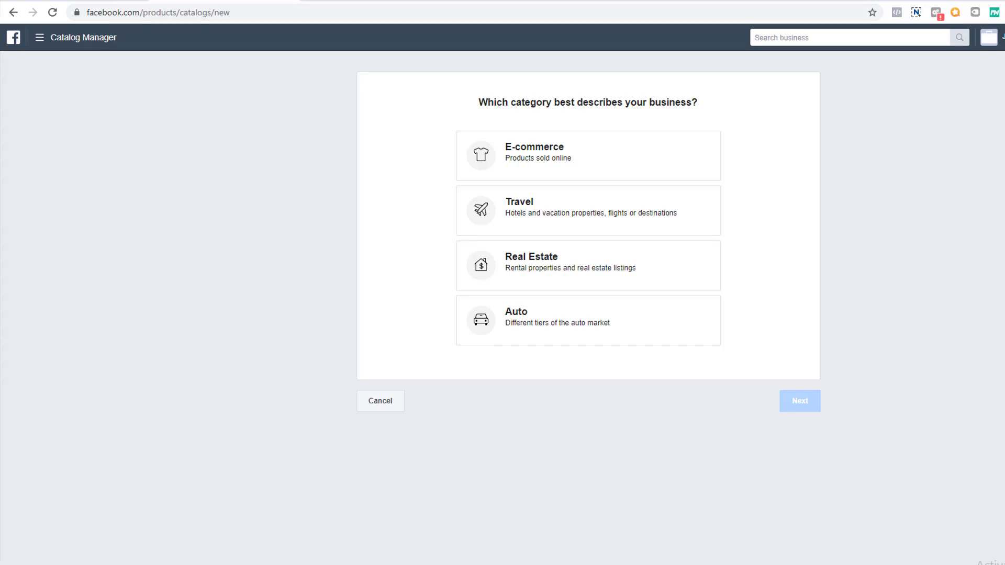
- Create an E-commerce catalog named SlouchBusterFeed
left_click(646, 159)
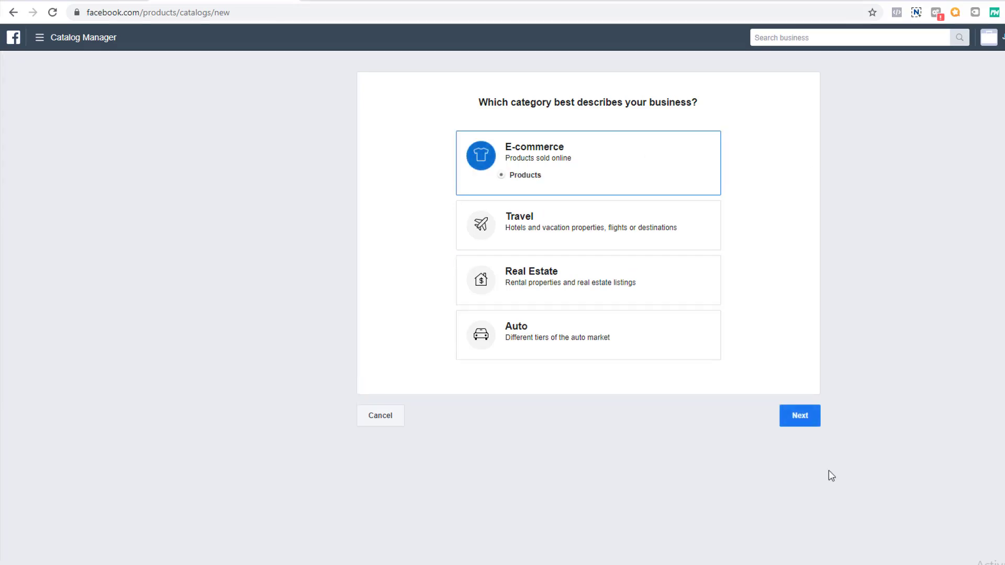
left_click(802, 417)
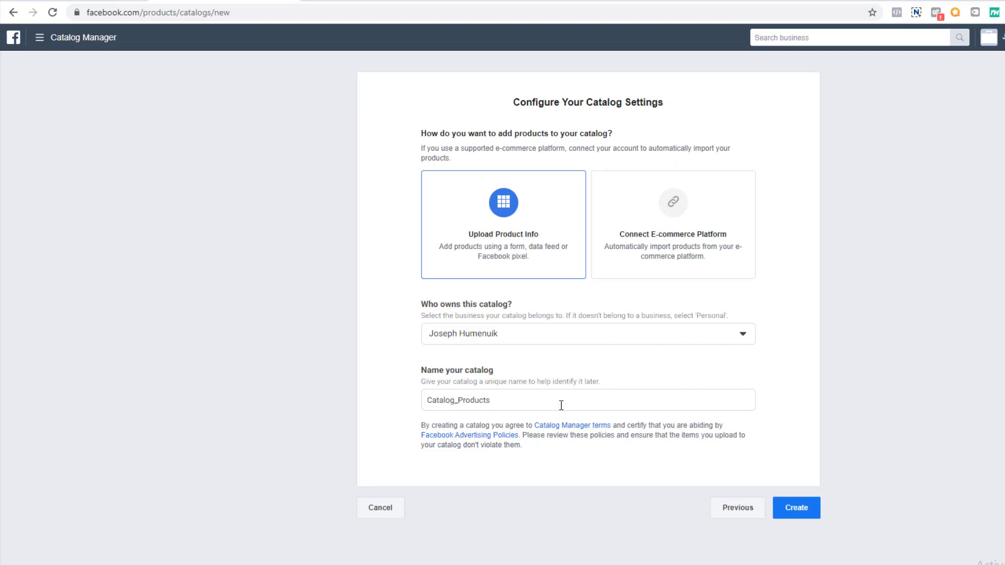
triple_click(498, 403)
type("S")
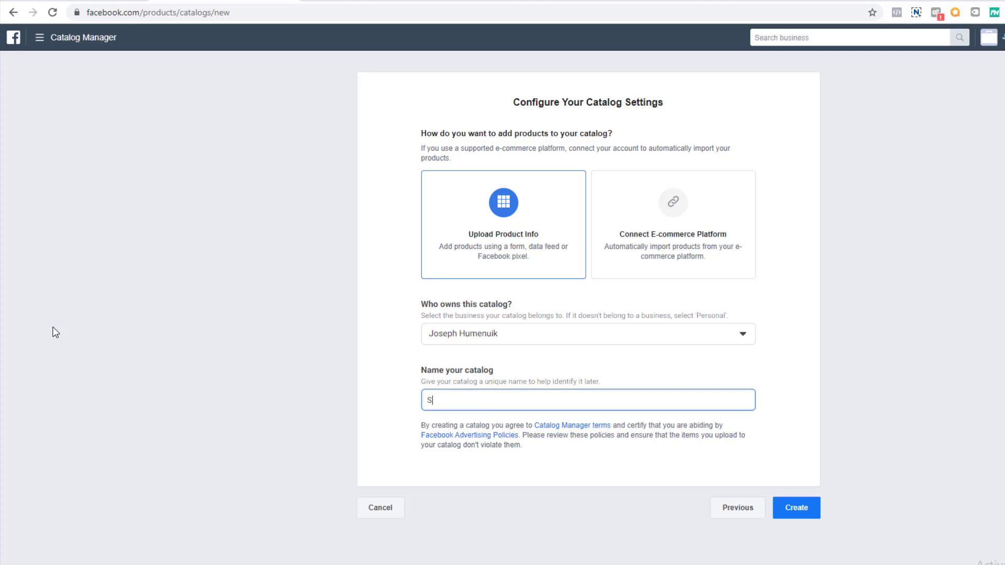
type("louchBusterFeedc")
left_click(791, 511)
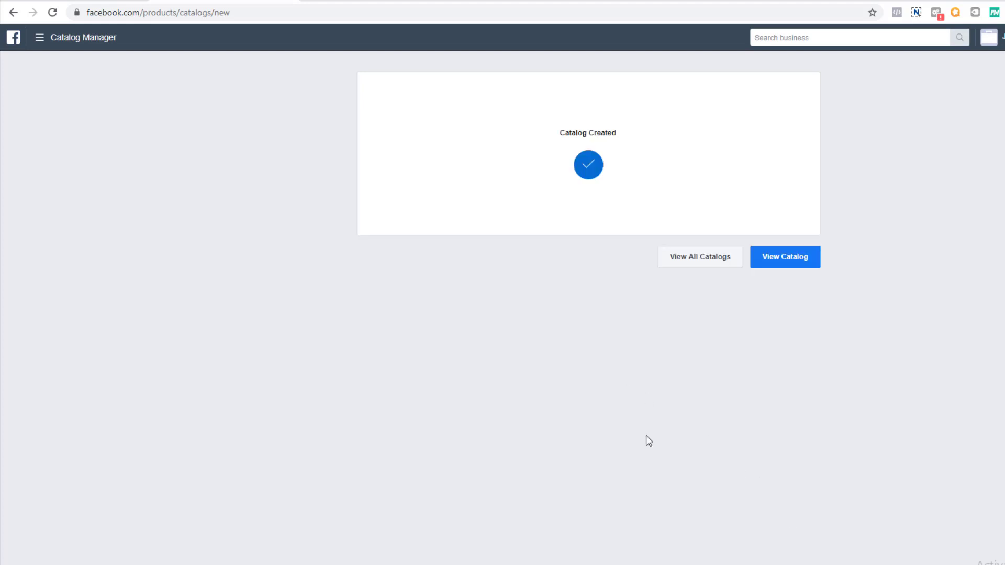
- In the SlouchBusterFeed catalog's Products, choose to add products using data feeds
left_click(796, 264)
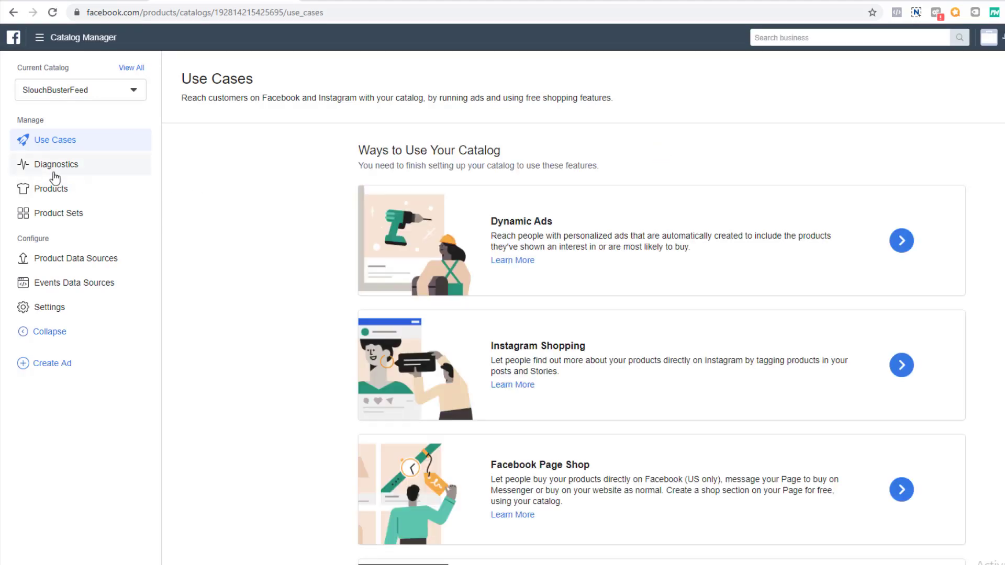
left_click(57, 198)
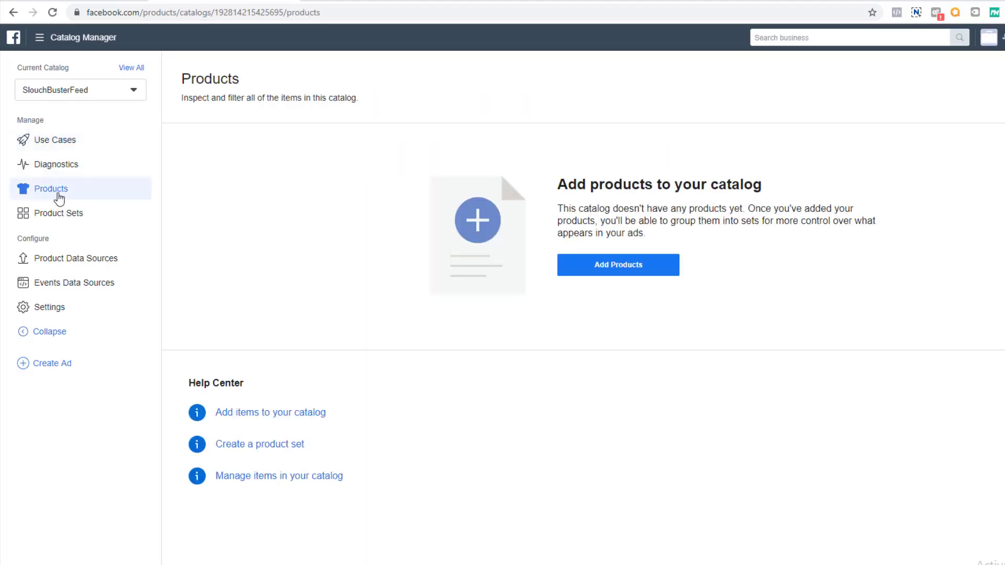
left_click(633, 267)
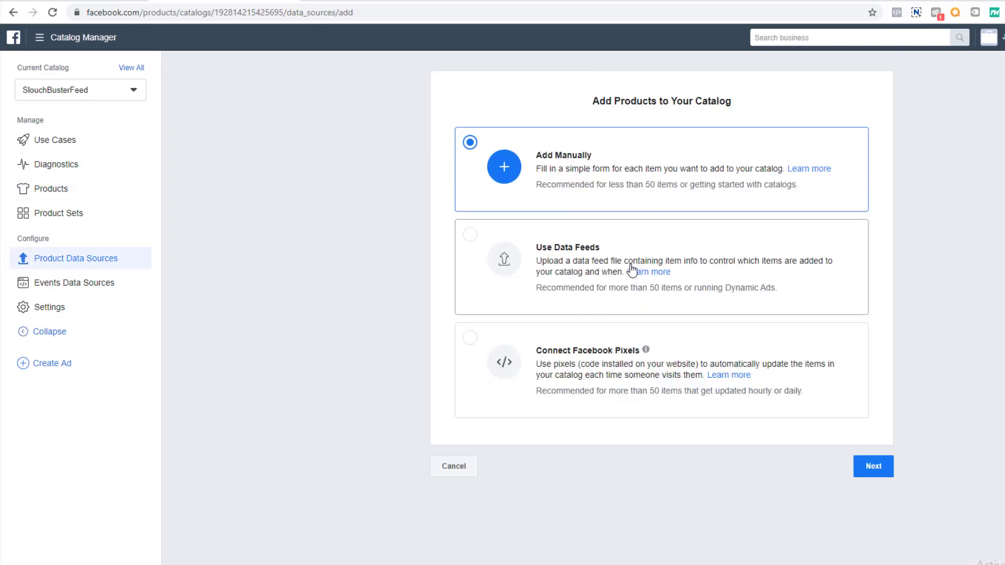
left_click(528, 269)
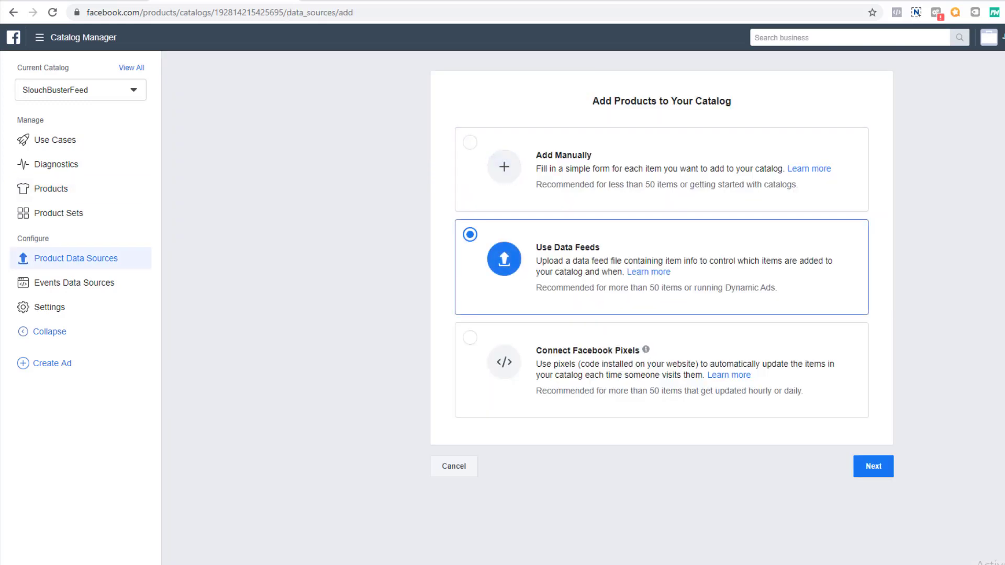
left_click(870, 470)
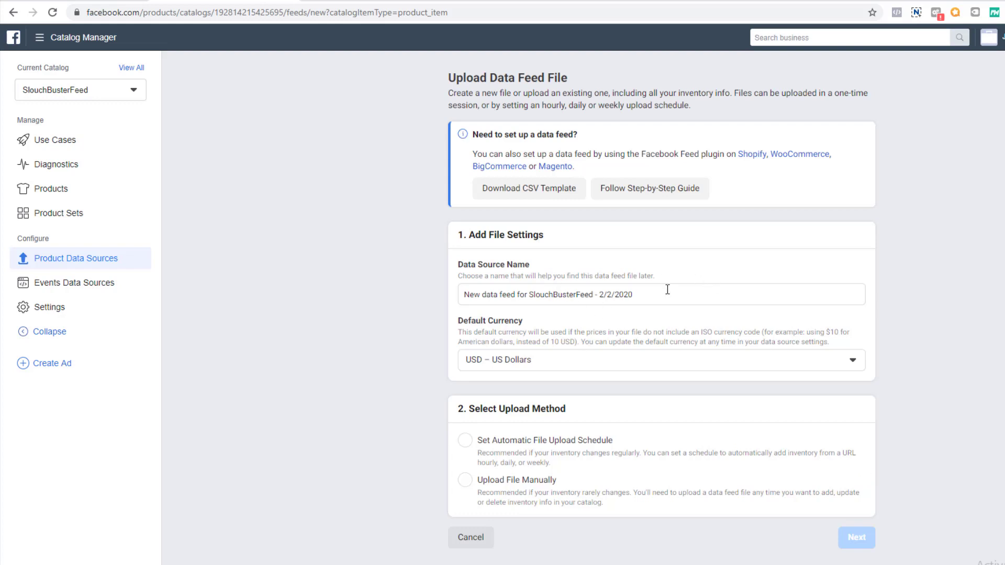
- Name the data source SlouchBusterDataFeed and choose an automatic file upload schedule from a URL
left_click_drag(666, 292, 2, 246)
type("Slou")
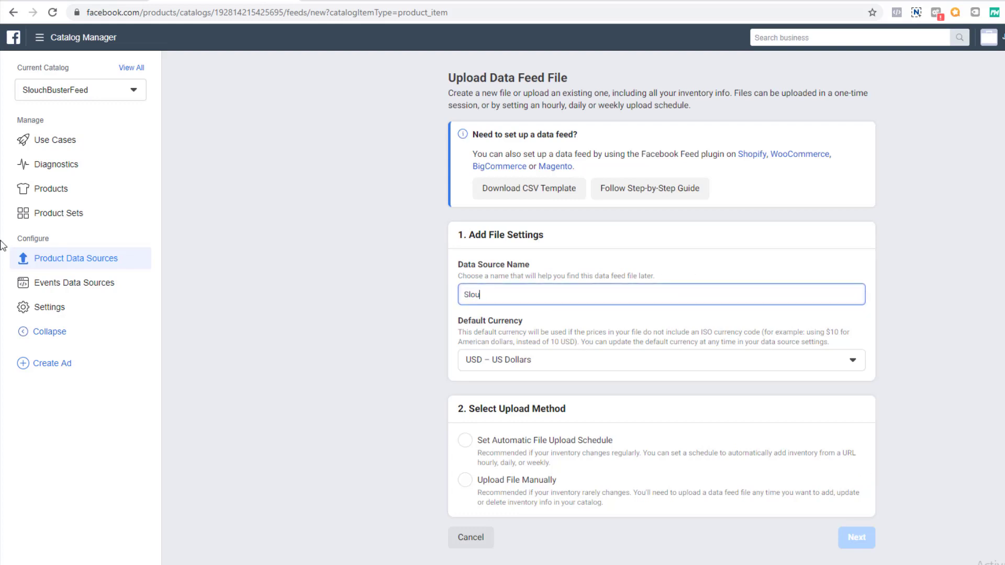
type("chBusterDataFeed")
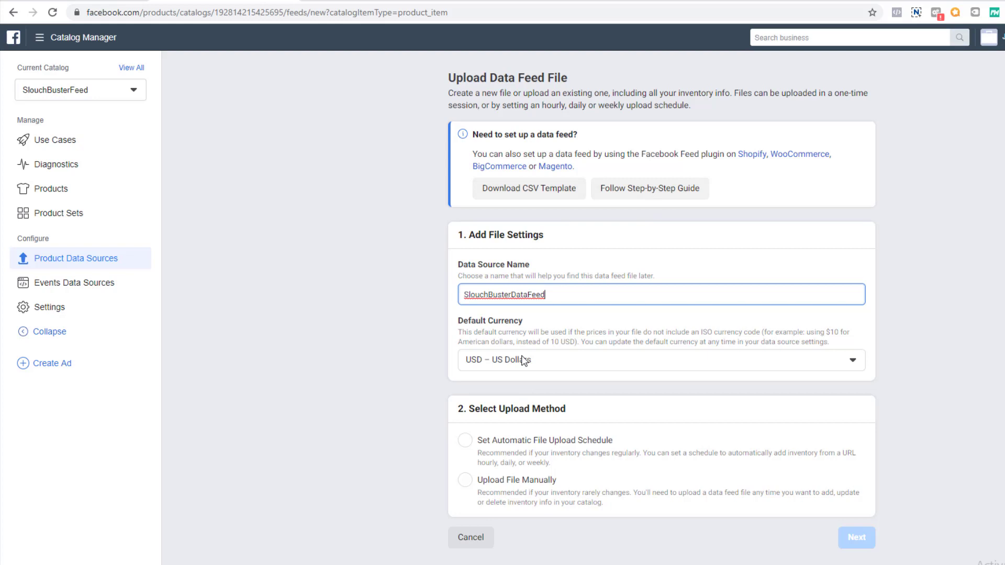
left_click(466, 441)
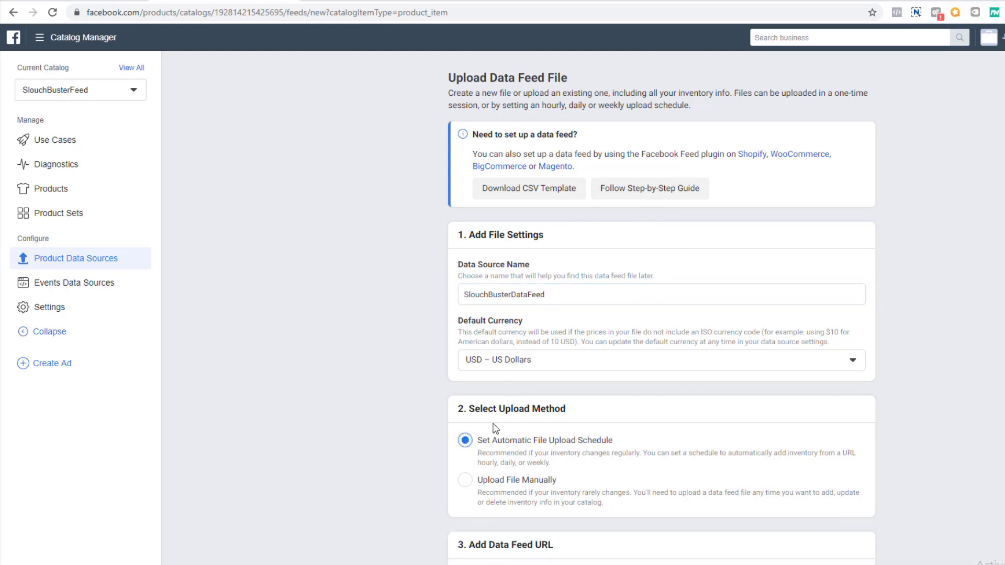
scroll(494, 427, "down", 5)
left_click(510, 325)
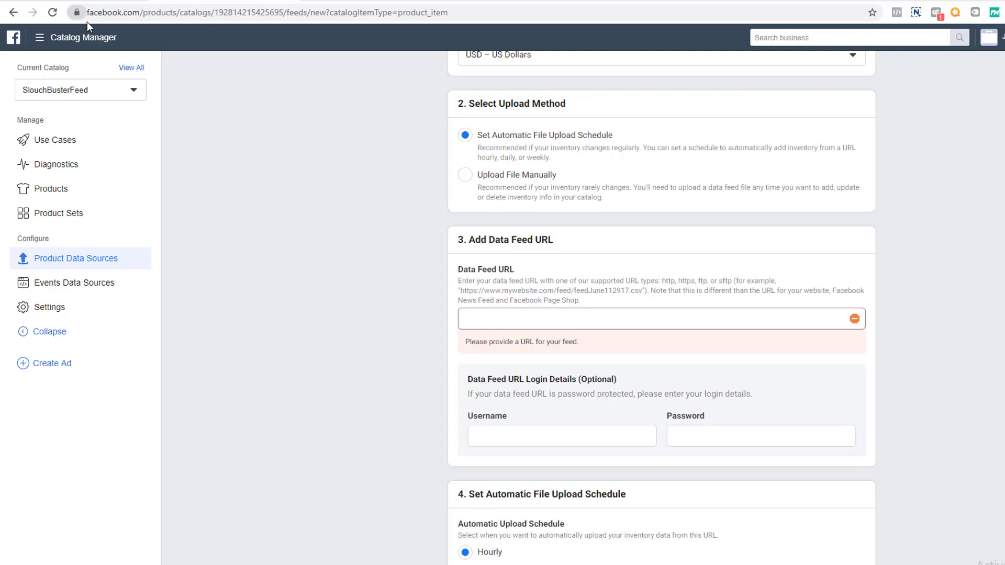
key("alt+Tab")
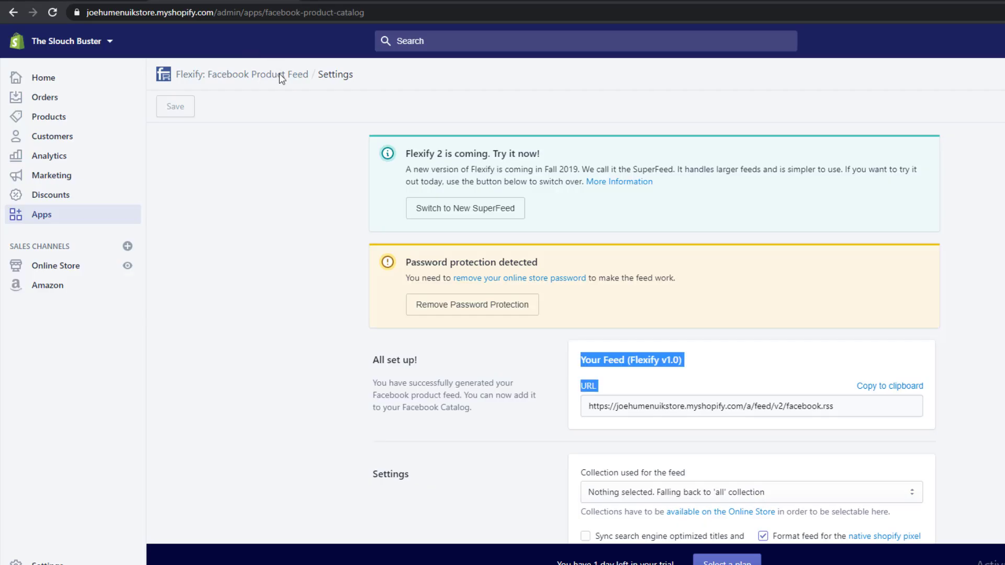
- Enter the Flexify feed URL with ?no_variants appended as the Data Feed URL, keeping Hourly uploads
left_click(877, 392)
key("alt+Tab")
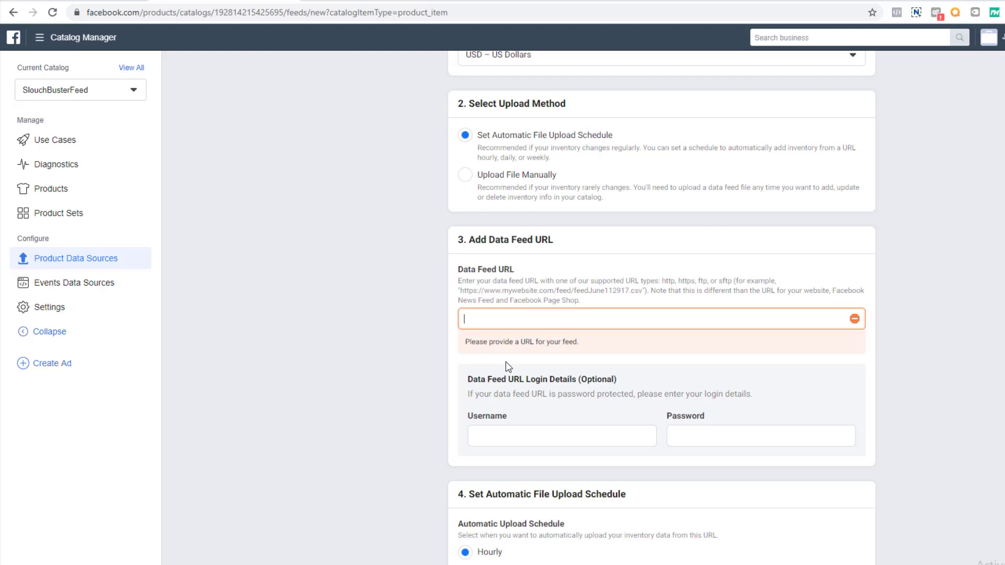
key("ctrl+v")
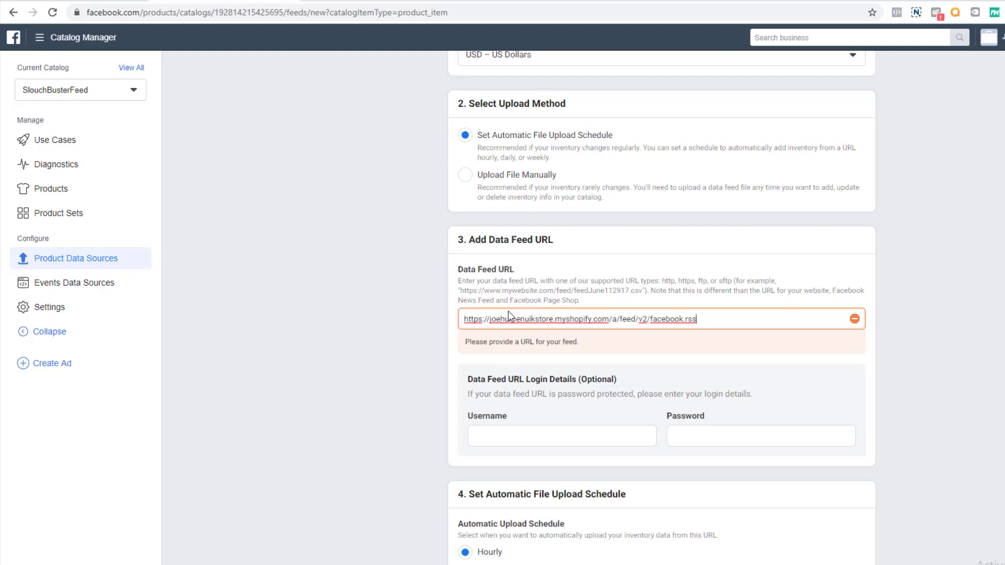
type("?no_variants")
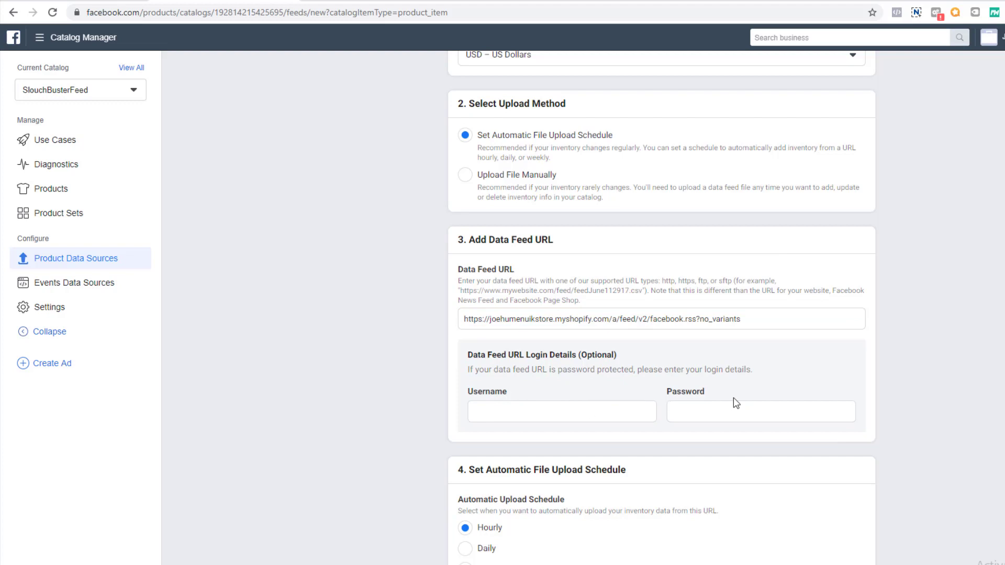
scroll(733, 403, "down", 3)
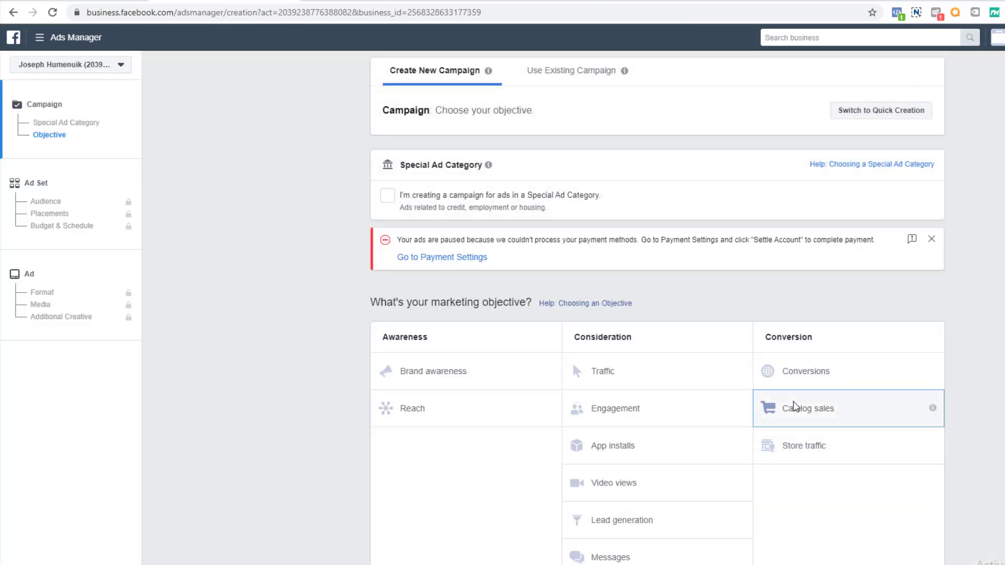
- Choose Catalog sales as the campaign objective and keep the first catalog in the Catalog dropdown
left_click(794, 407)
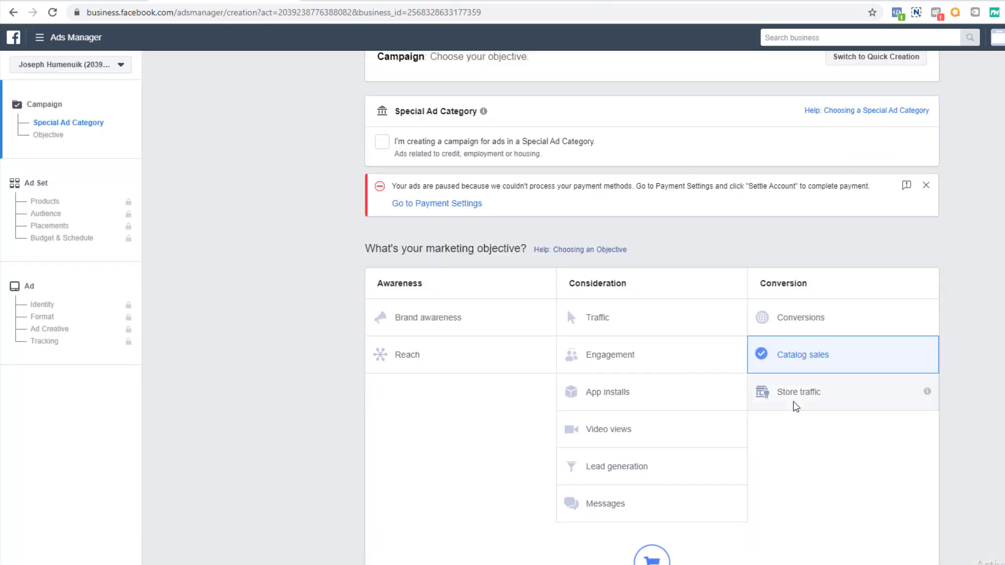
scroll(733, 523, "down", 4)
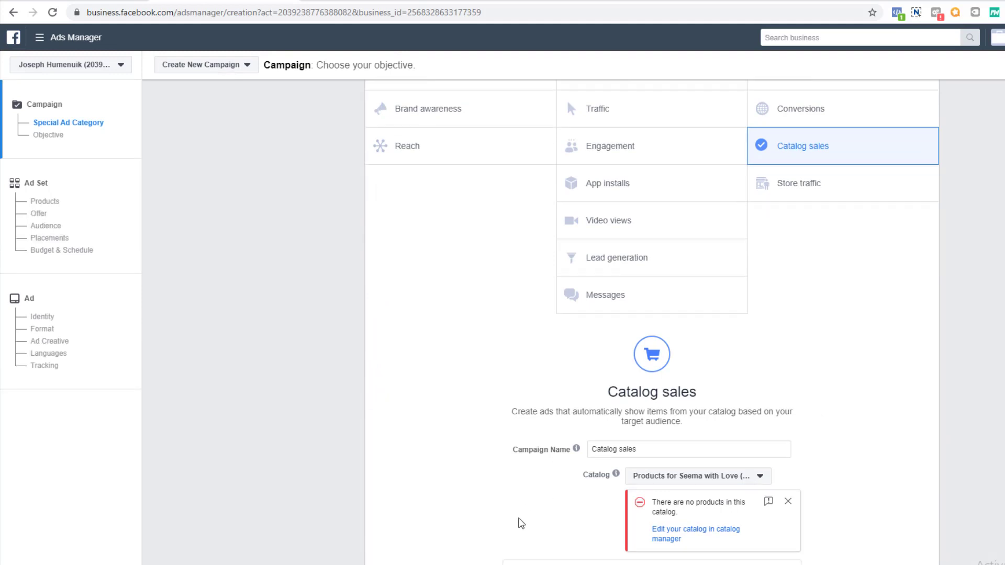
scroll(518, 522, "down", 3)
left_click(691, 303)
mouse_move(723, 397)
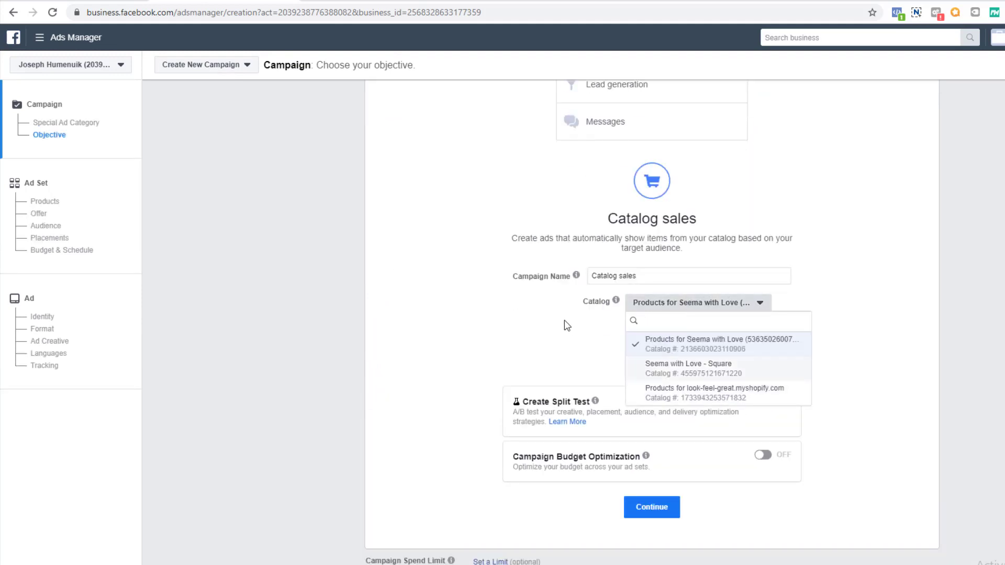
mouse_move(701, 366)
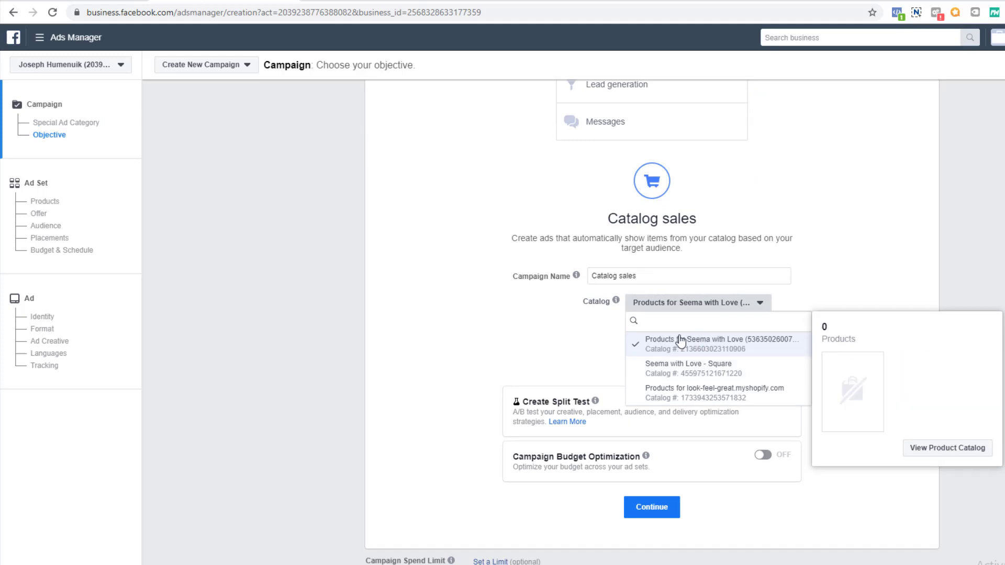
left_click(838, 251)
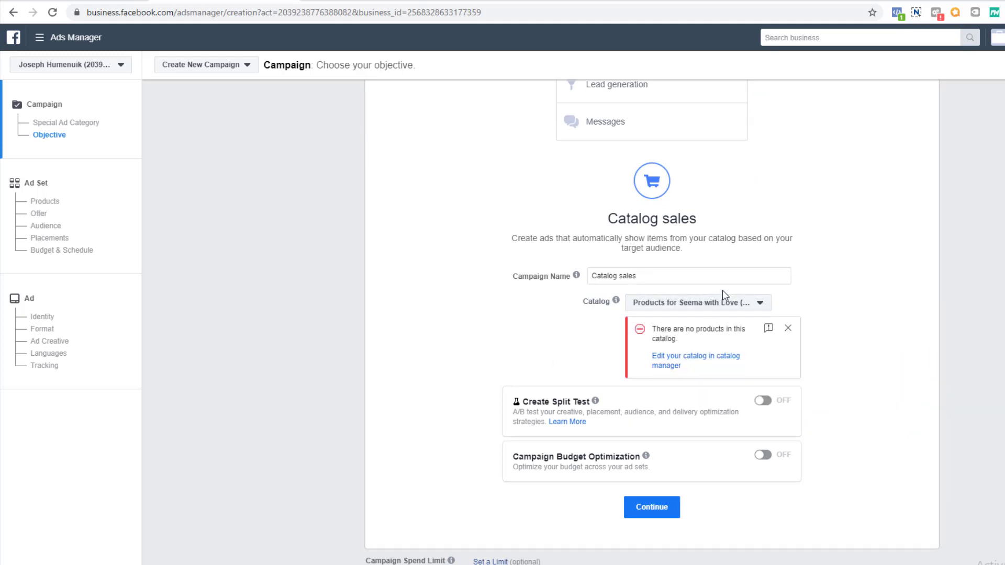
- Continue to the ad set, cancelling the Connect Event Sources dialog
left_click(679, 510)
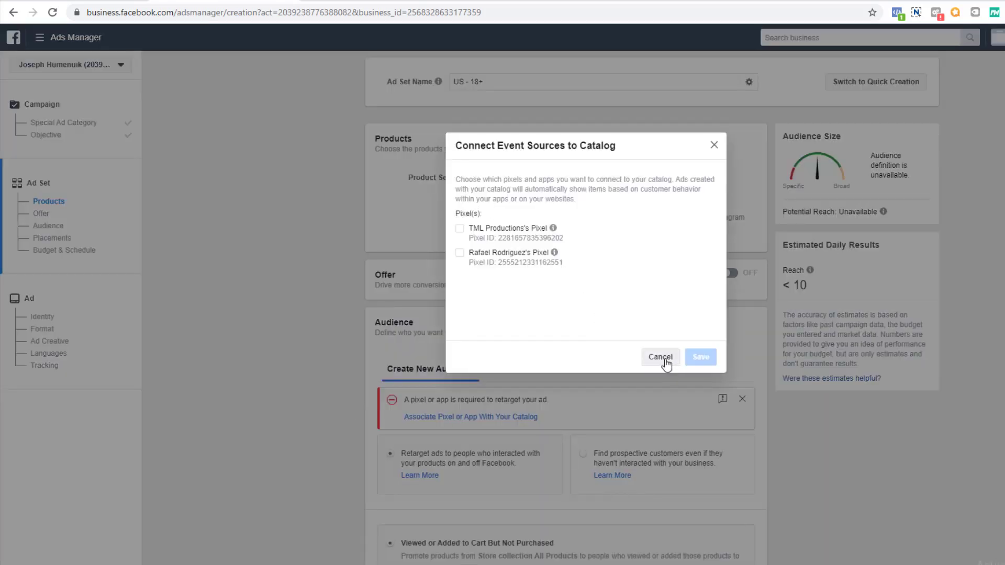
left_click(661, 358)
scroll(466, 414, "down", 7)
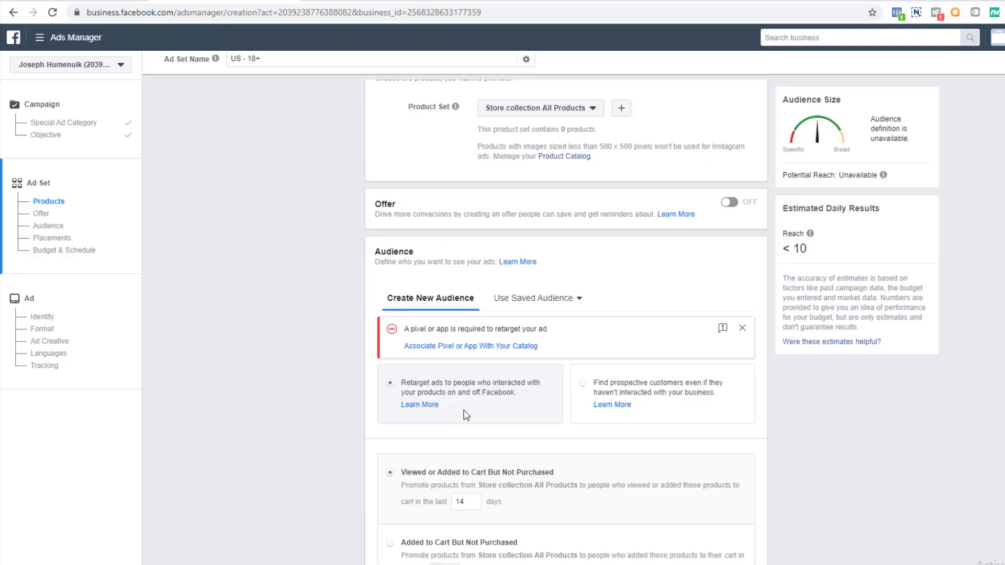
scroll(475, 427, "down", 5)
scroll(476, 425, "up", 6)
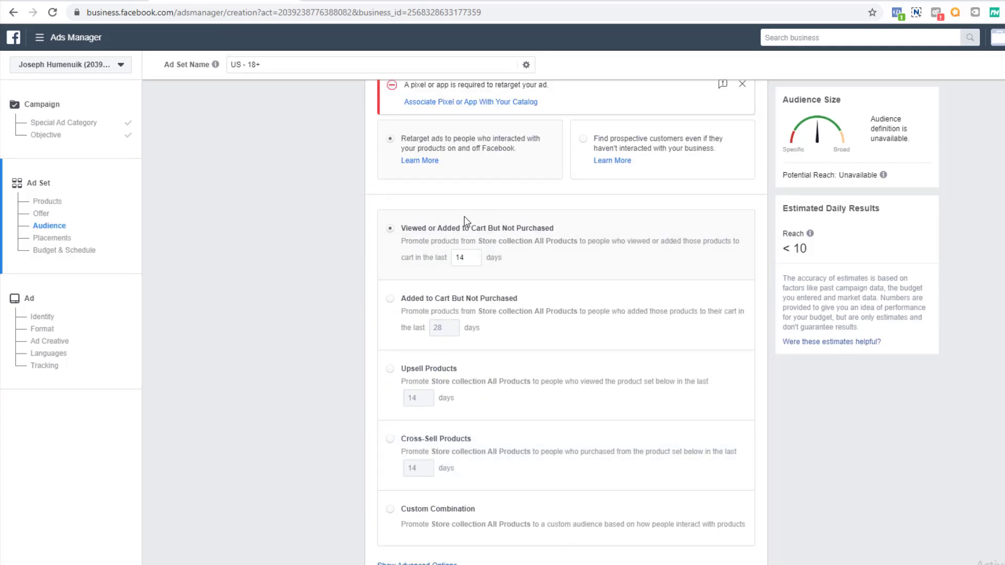
- Change the viewed-or-added-to-cart retargeting window from 14 to 30 days
left_click_drag(411, 225, 552, 229)
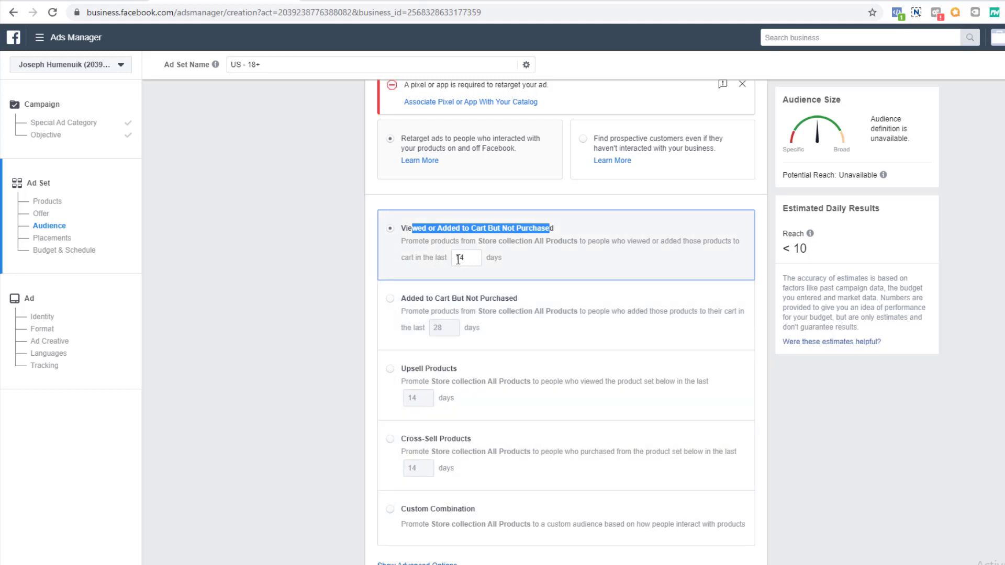
left_click_drag(478, 257, 444, 259)
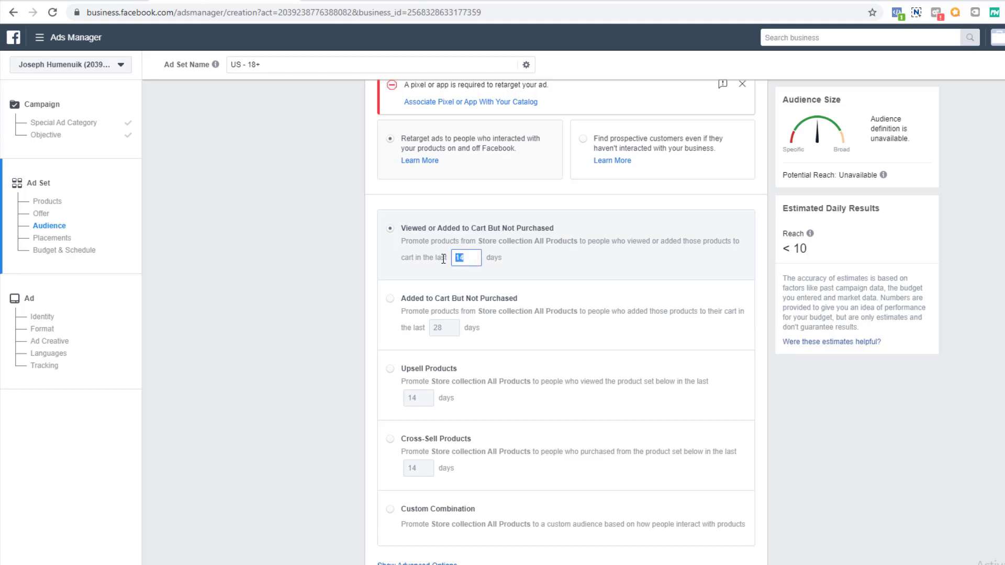
type("30")
left_click(333, 309)
scroll(333, 309, "up", 5)
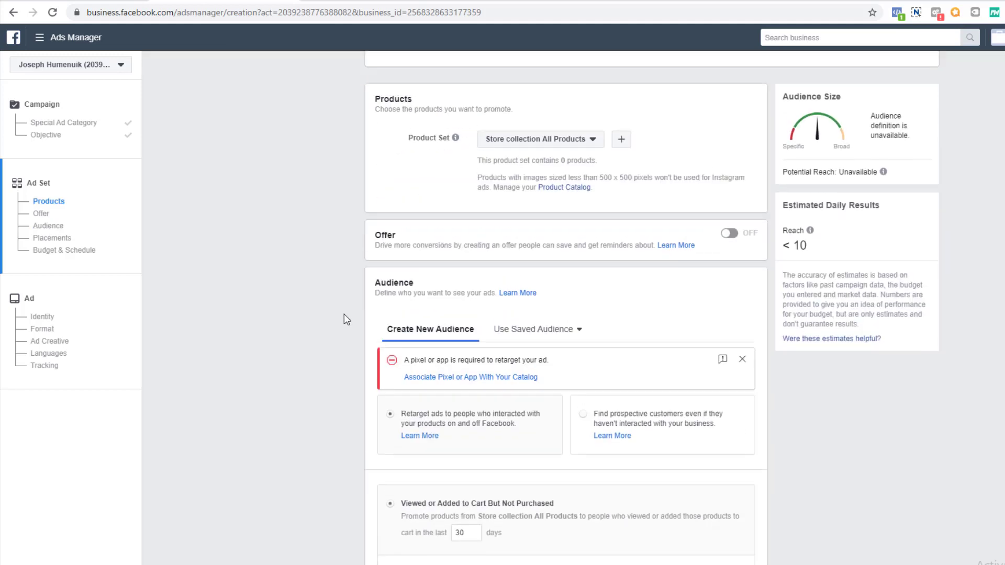
scroll(348, 315, "up", 1)
scroll(352, 317, "down", 2)
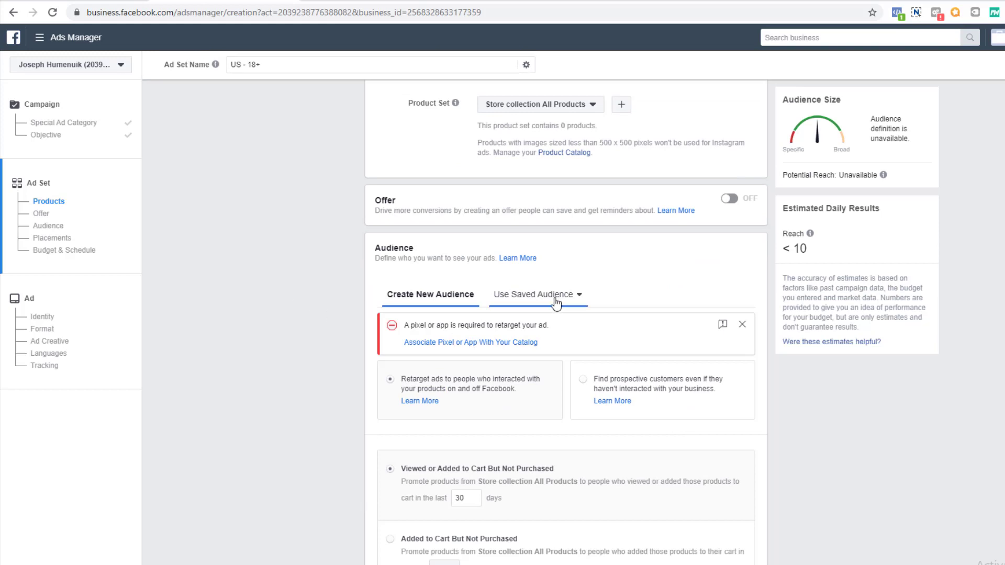
scroll(292, 312, "down", 2)
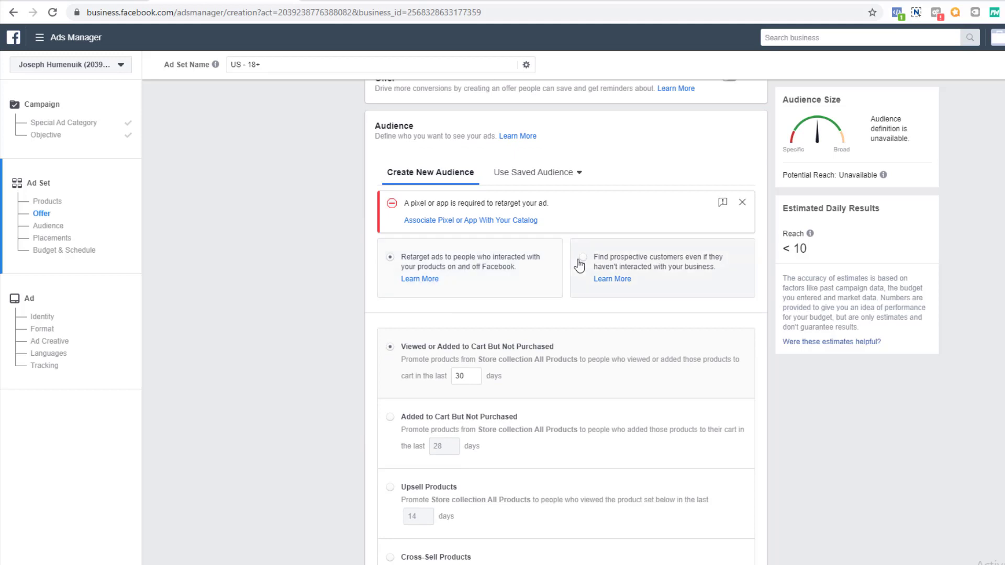
left_click(446, 258)
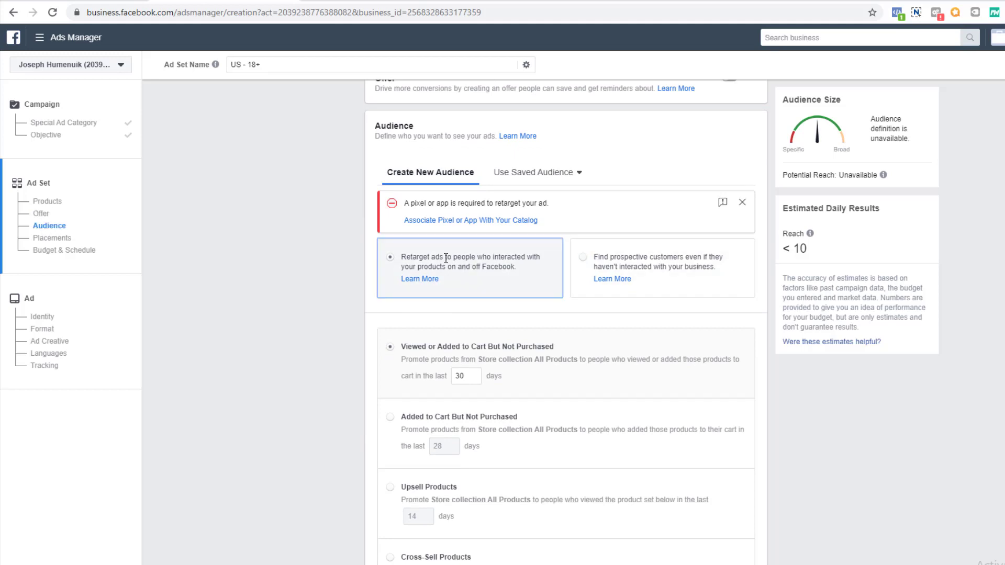